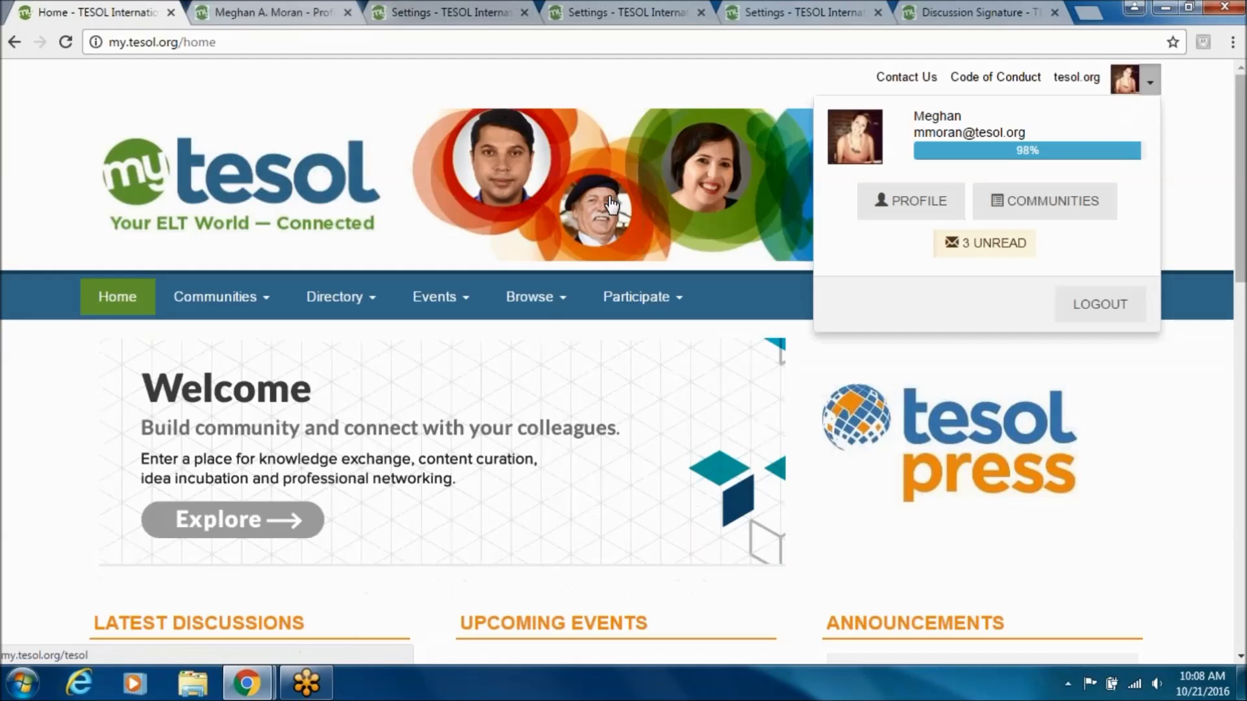
Go from the member profile through the MY ACCOUNT menu to the Privacy Settings page
click(314, 8)
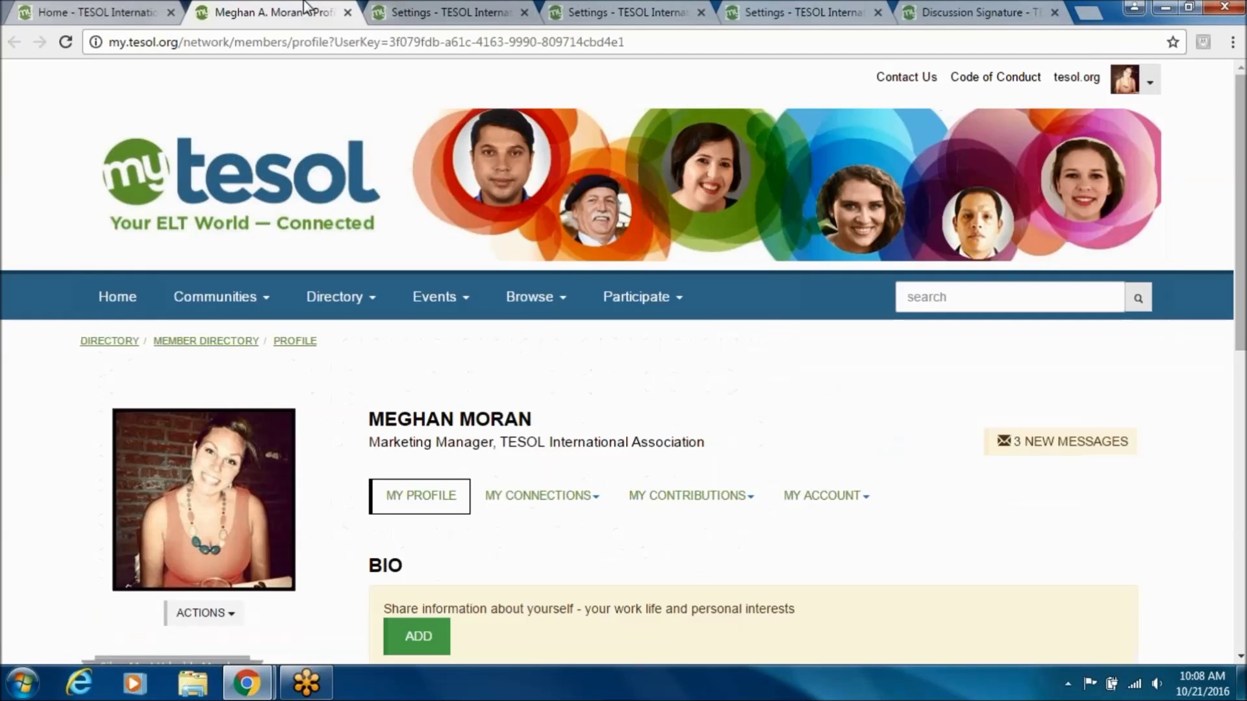
click(808, 501)
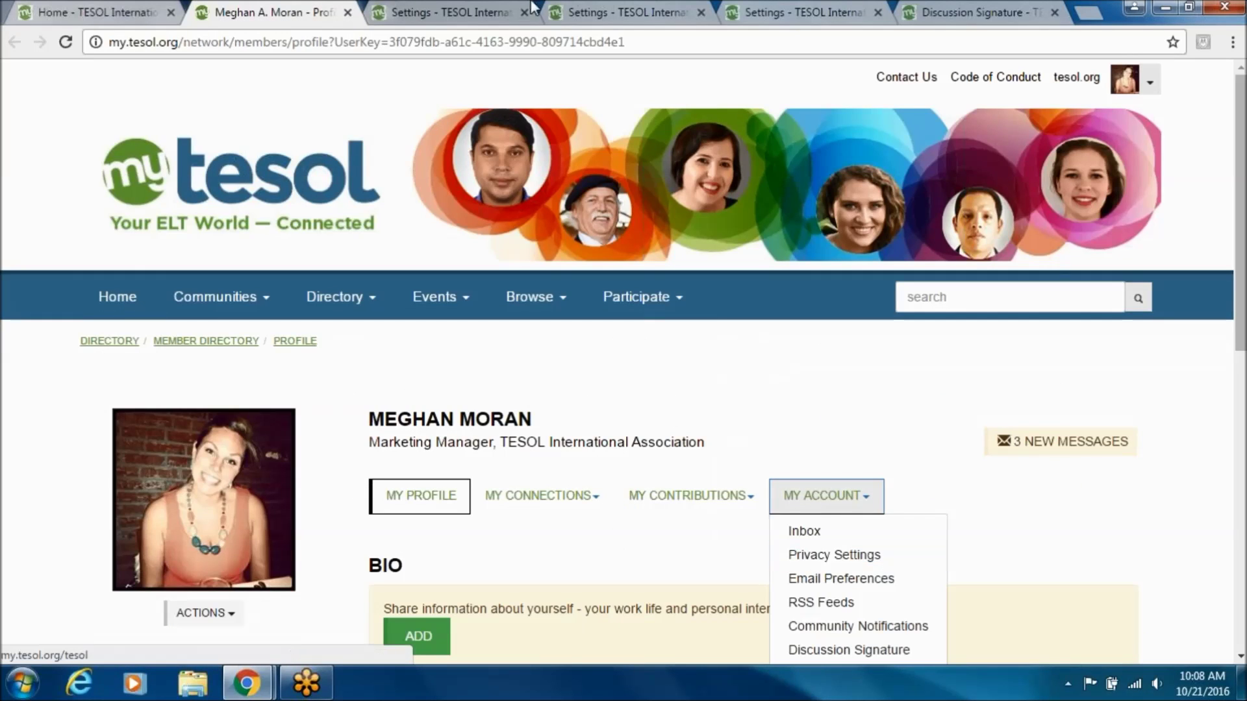
click(495, 20)
scroll(1096, 455, down, 2)
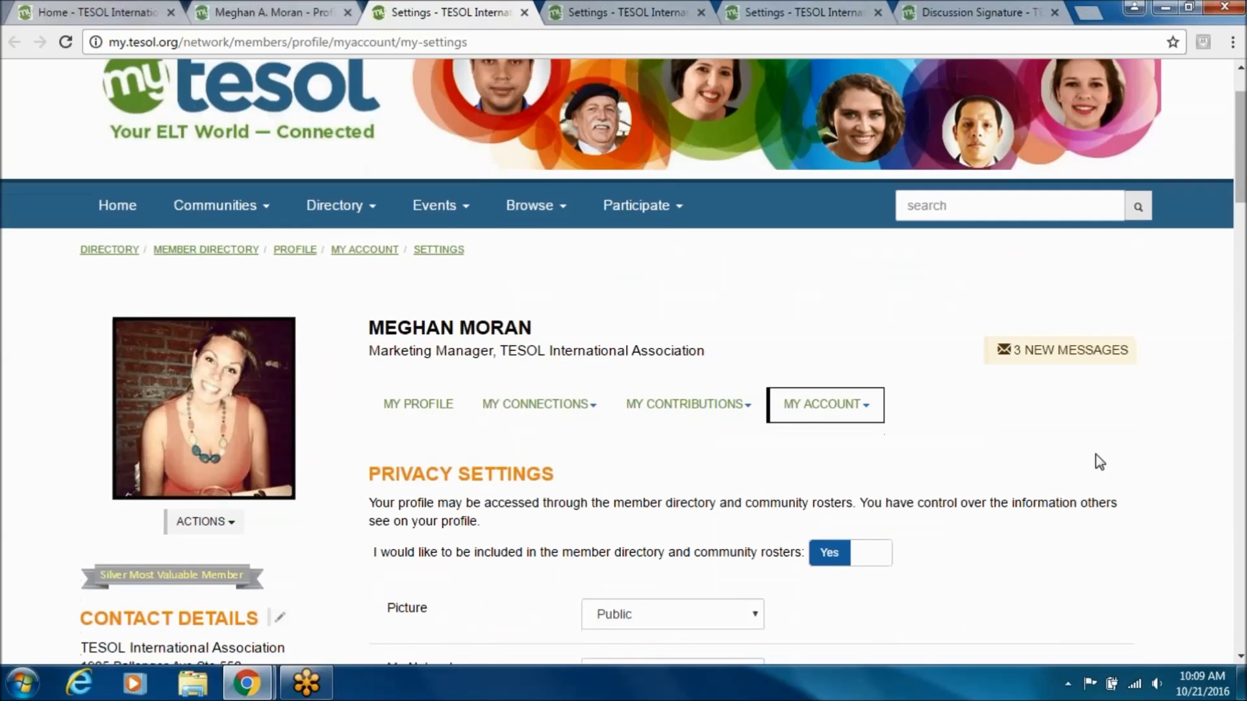
scroll(1095, 456, down, 1)
scroll(1100, 459, down, 1)
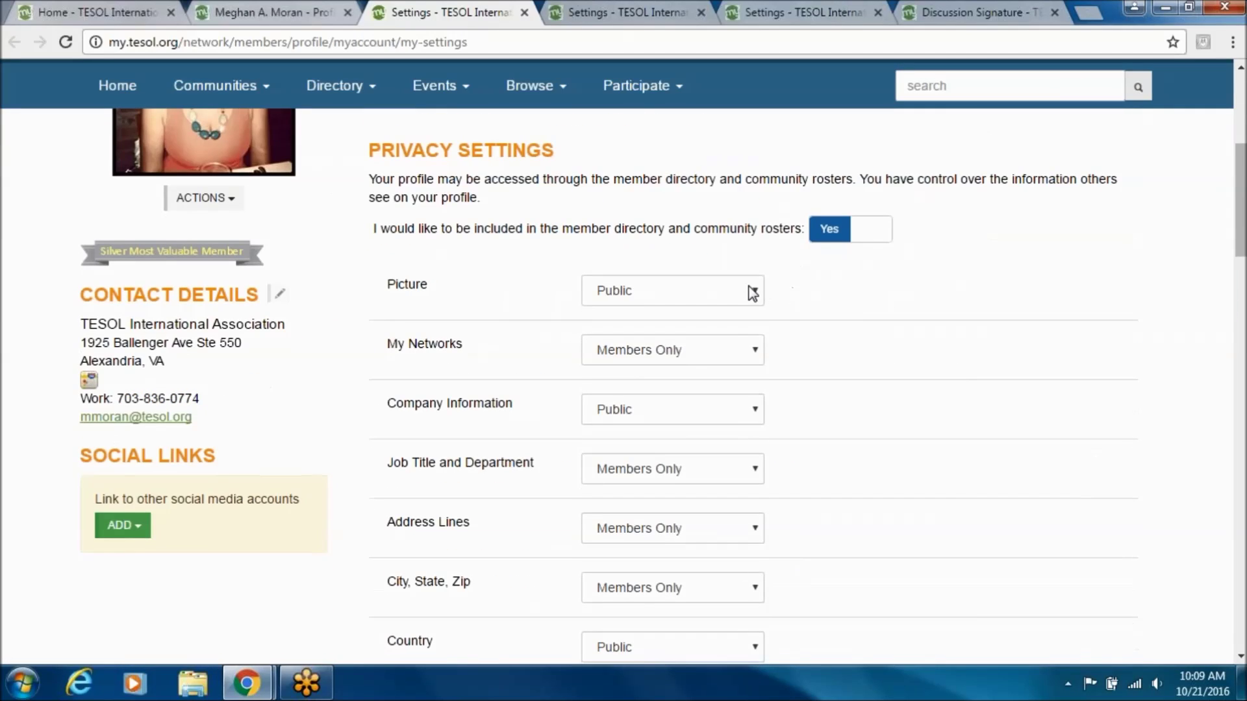
Keep the profile picture visibility set to Public in Privacy Settings
click(750, 291)
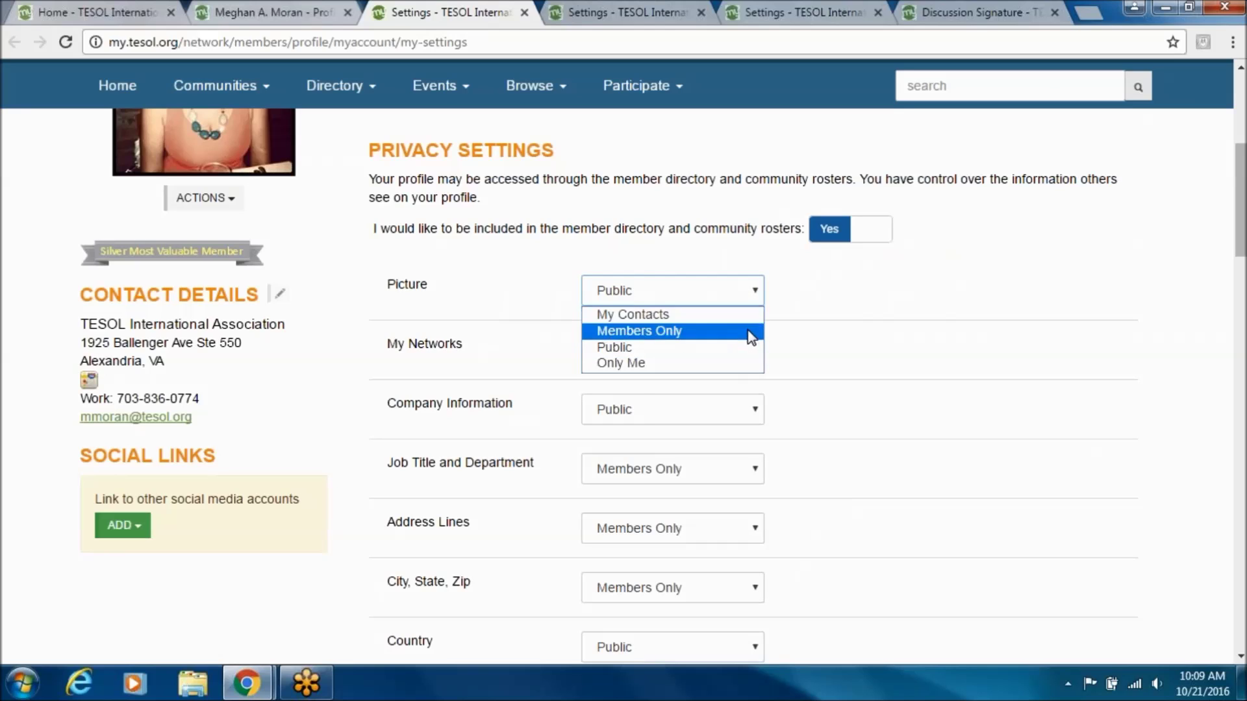
click(861, 295)
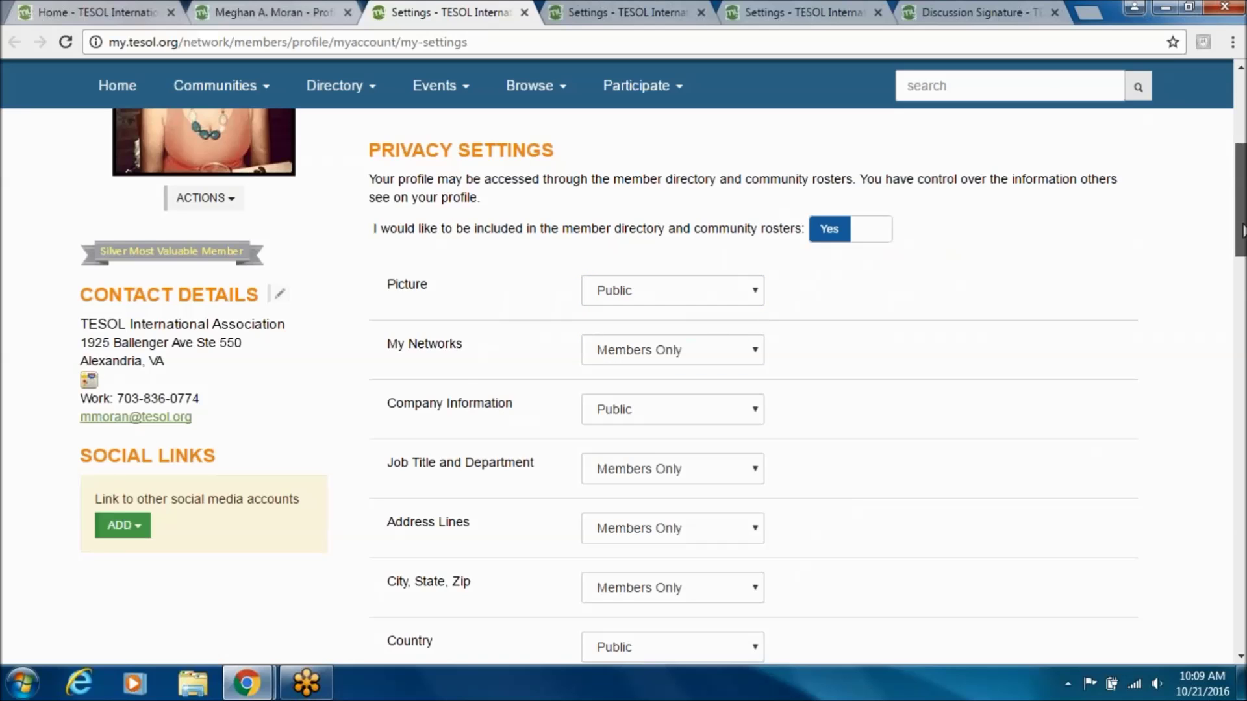
scroll(1242, 236, down, 1)
drag(1242, 237, 1182, 490)
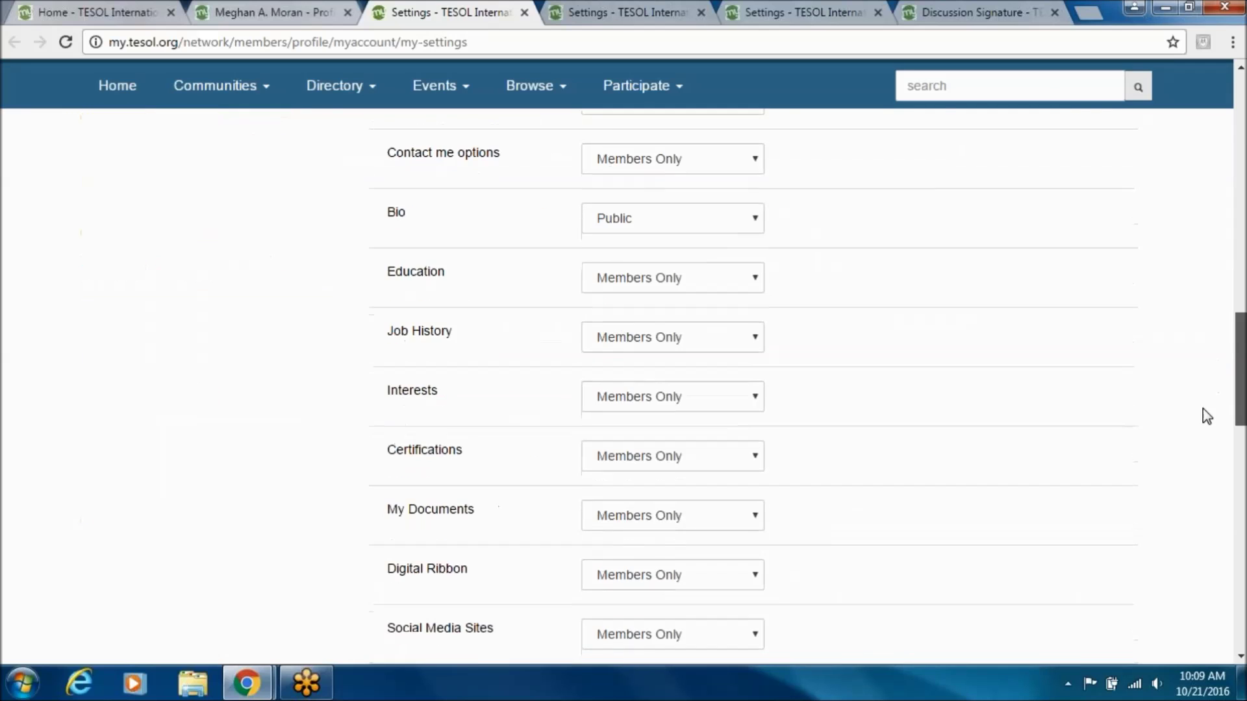
scroll(1169, 516, down, 3)
scroll(1158, 565, down, 2)
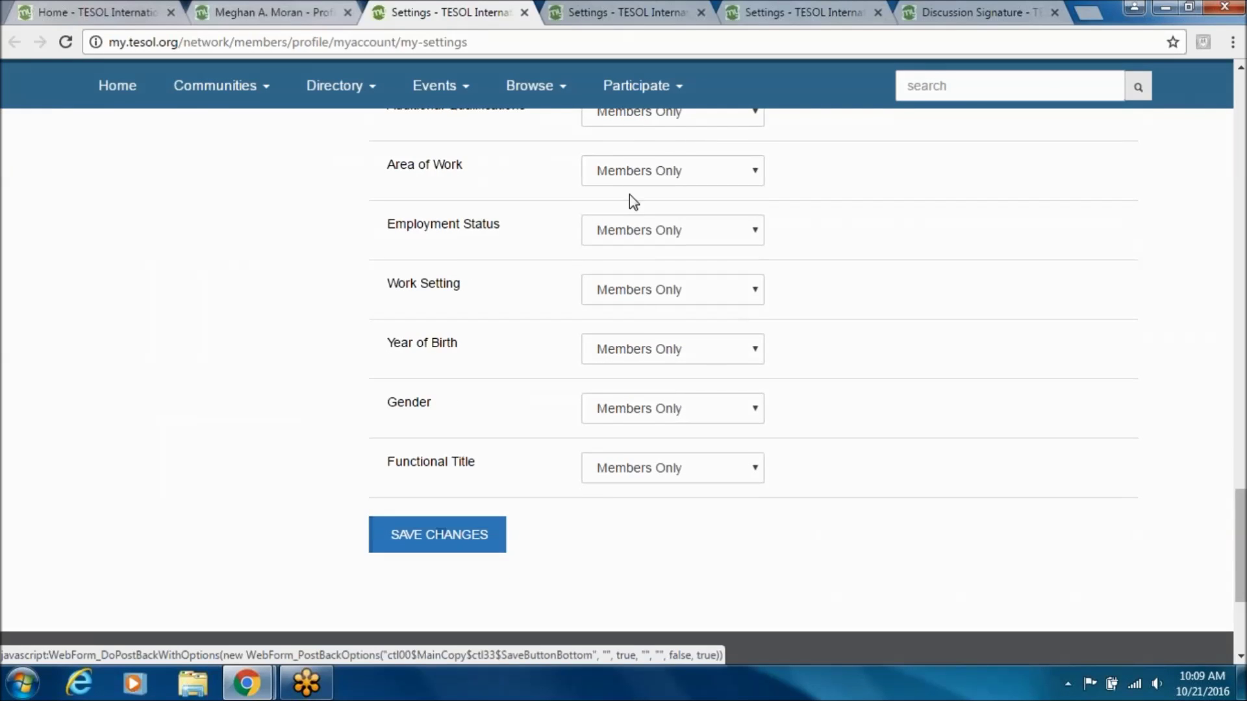
scroll(1072, 457, up, 5)
scroll(975, 429, up, 5)
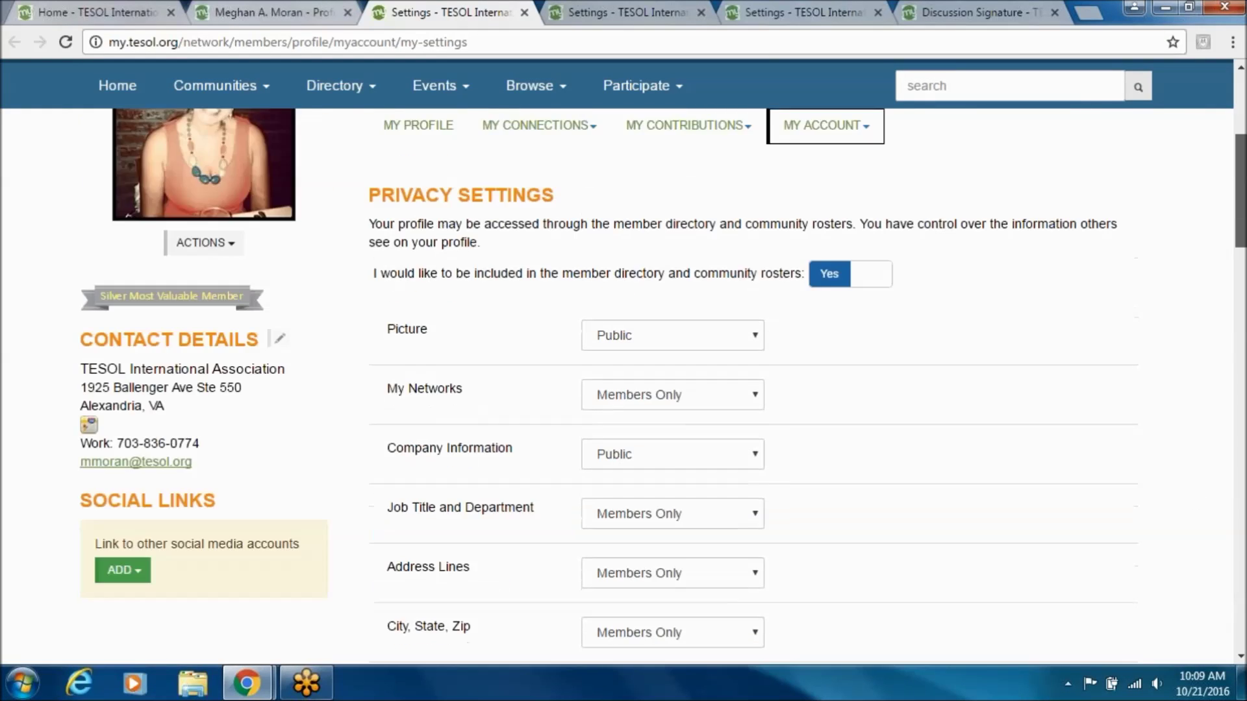
scroll(877, 400, up, 3)
click(842, 354)
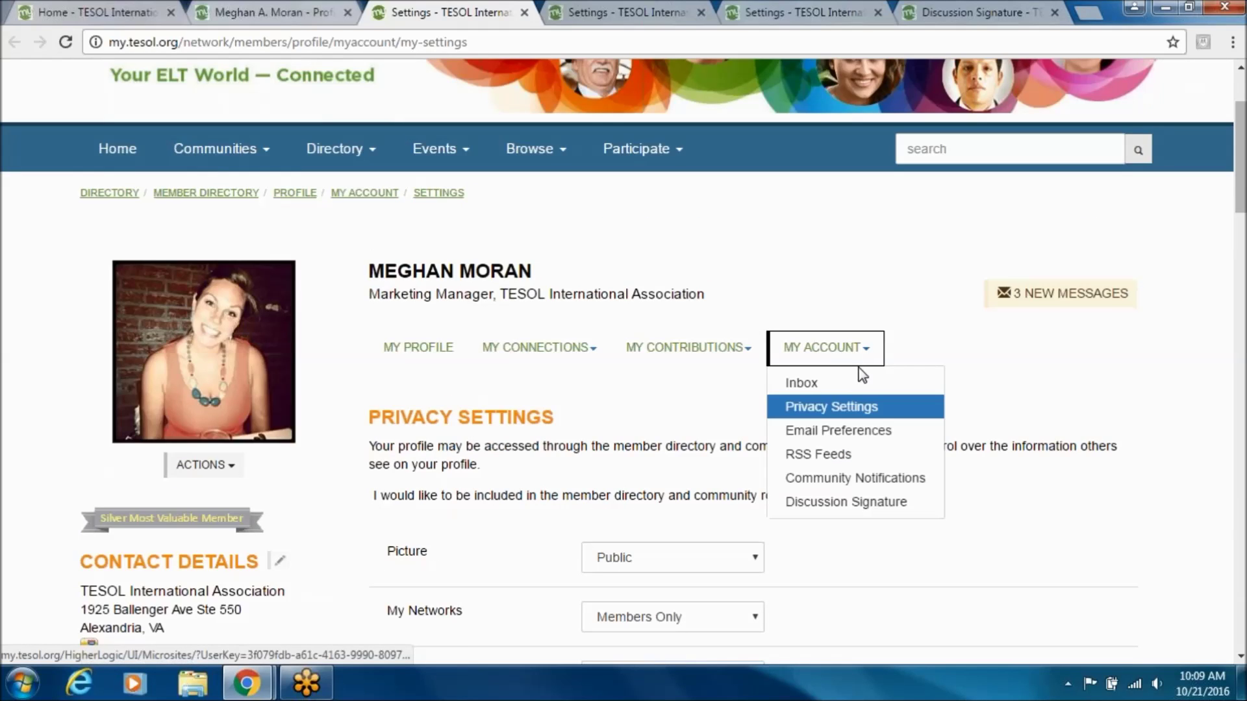
Open Email Preferences, where System, Community and Social emails are all set to Yes
click(871, 432)
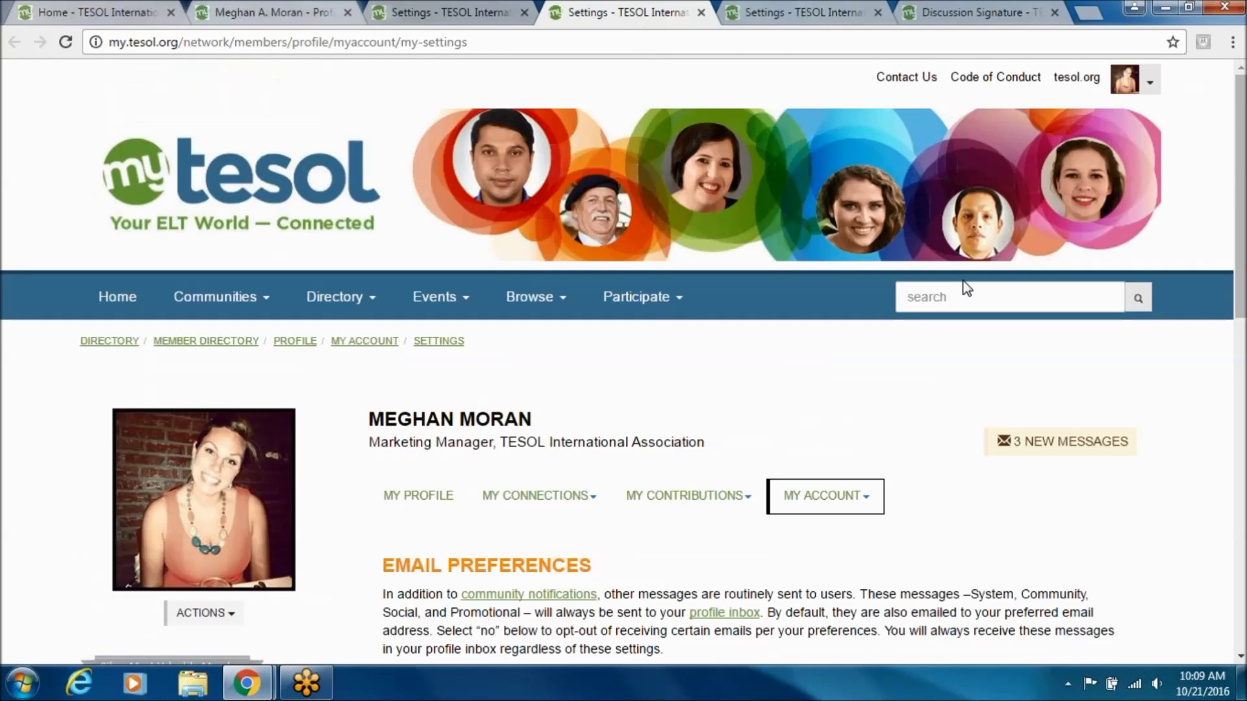
drag(1240, 199, 1241, 363)
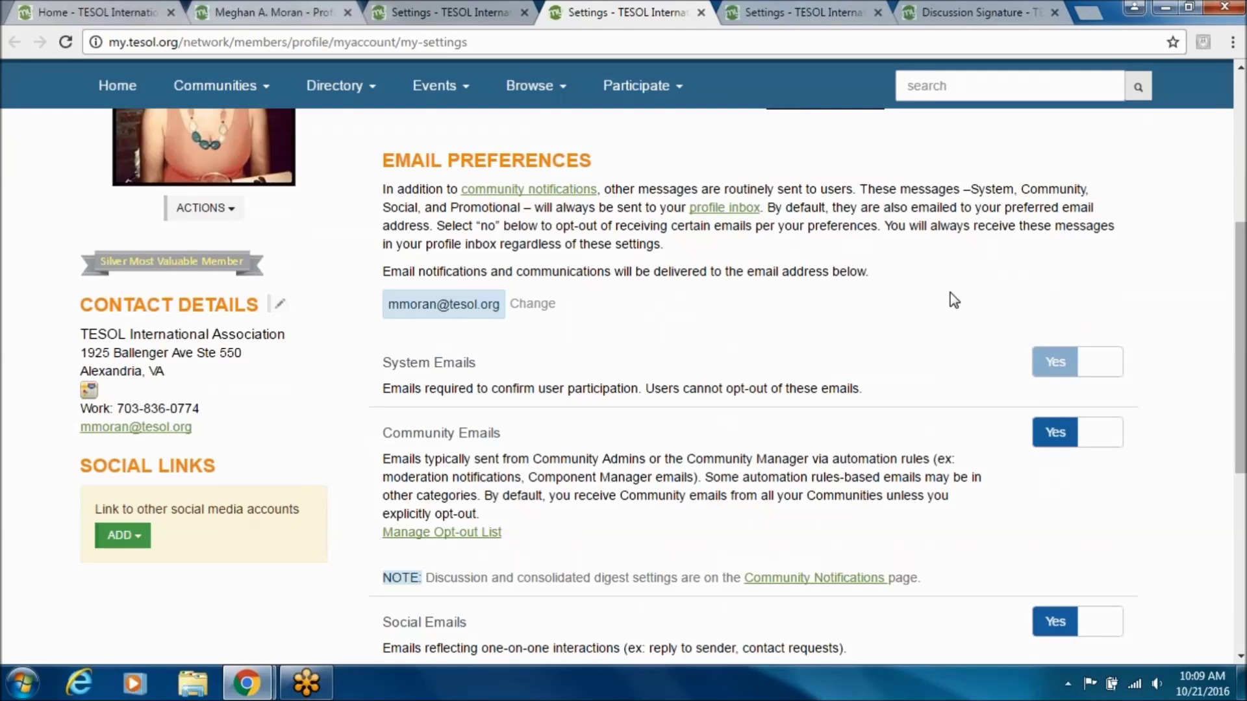
drag(1240, 304, 1240, 271)
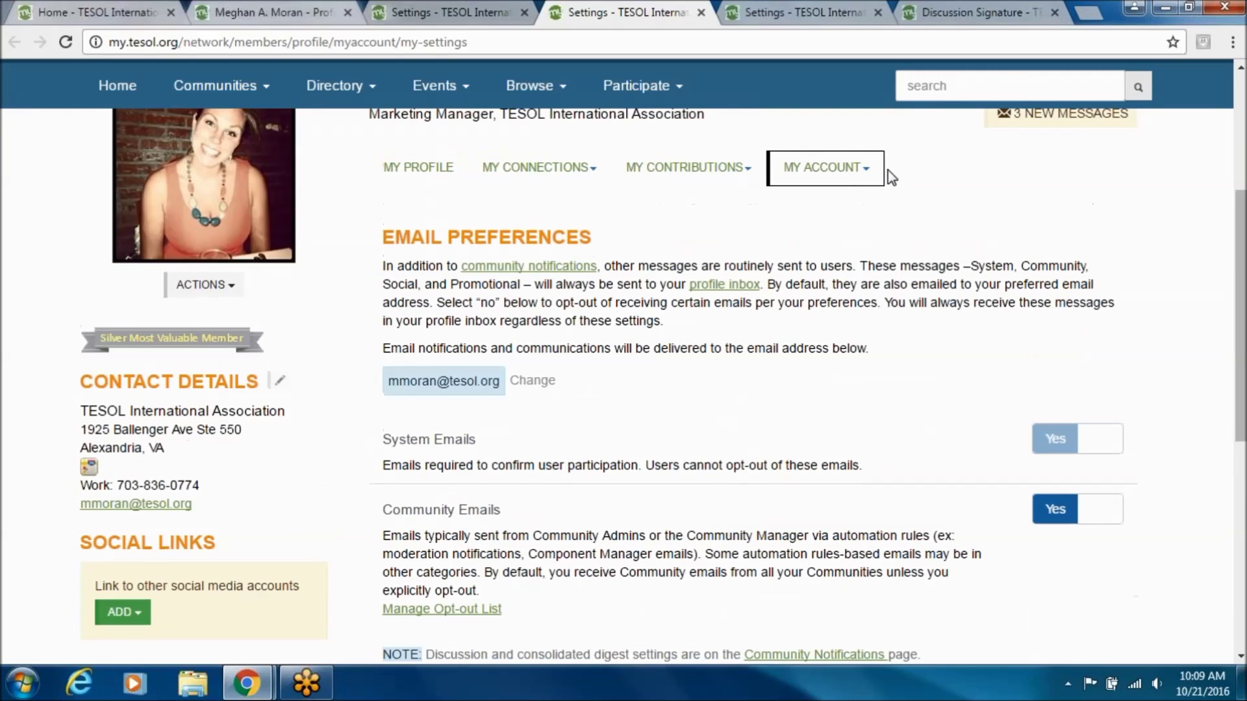
click(873, 185)
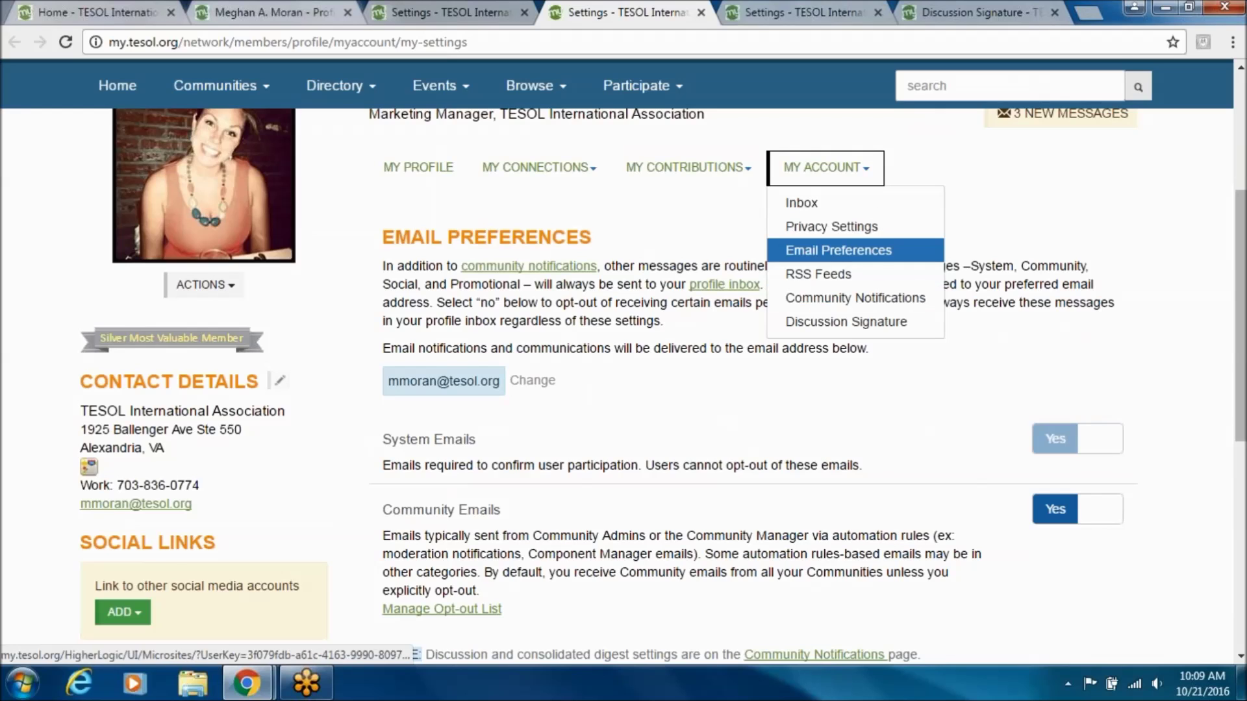
Keep Staff Beta Testers discussion emails at Daily Digest in Community Notifications
click(850, 9)
drag(1240, 235, 1240, 387)
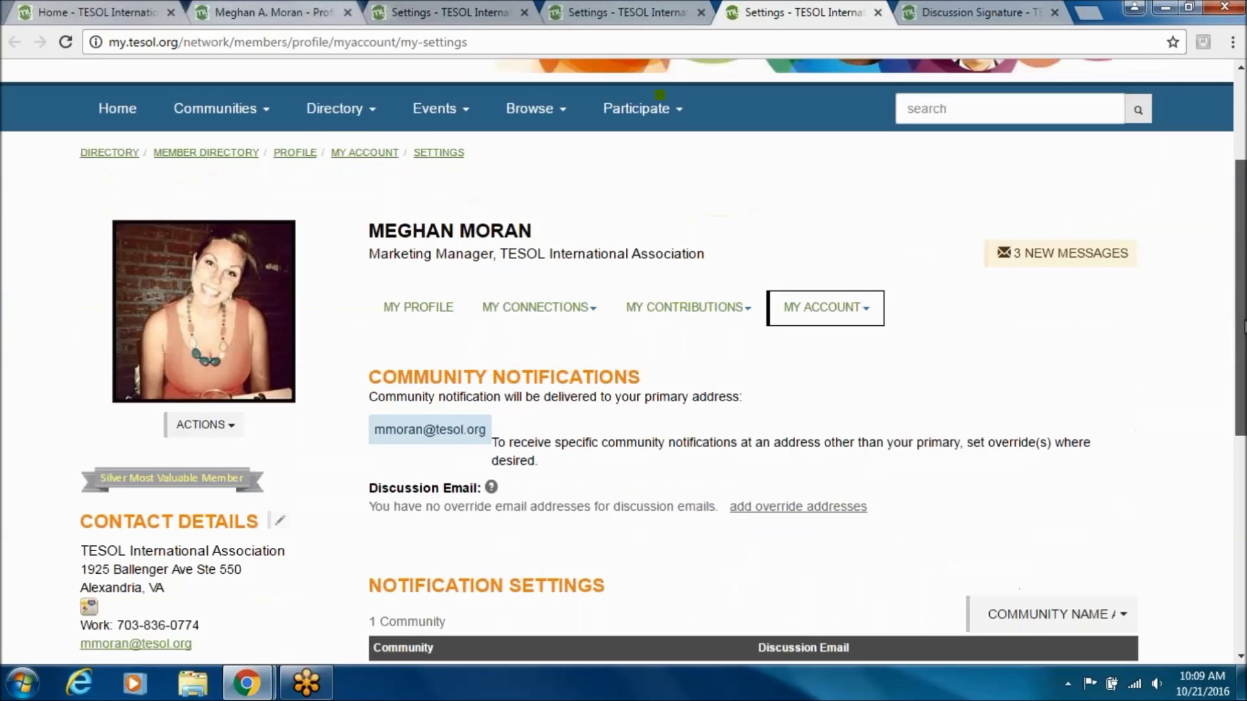
click(943, 500)
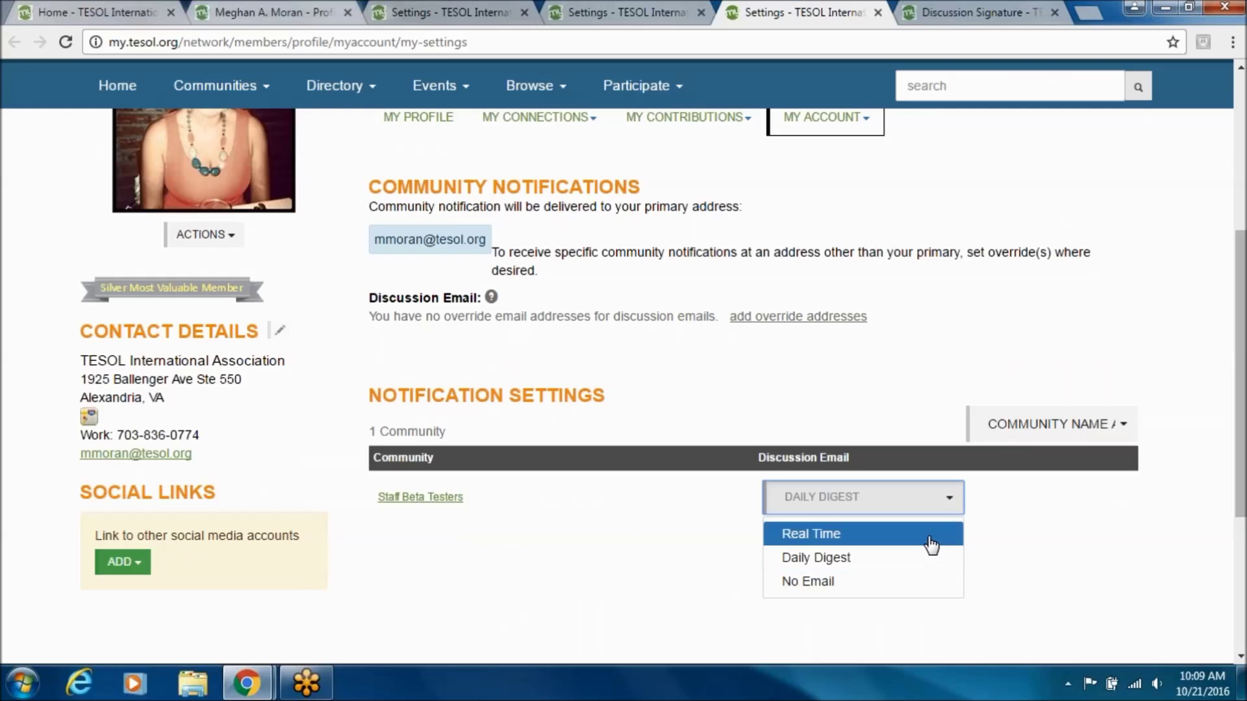
click(1140, 493)
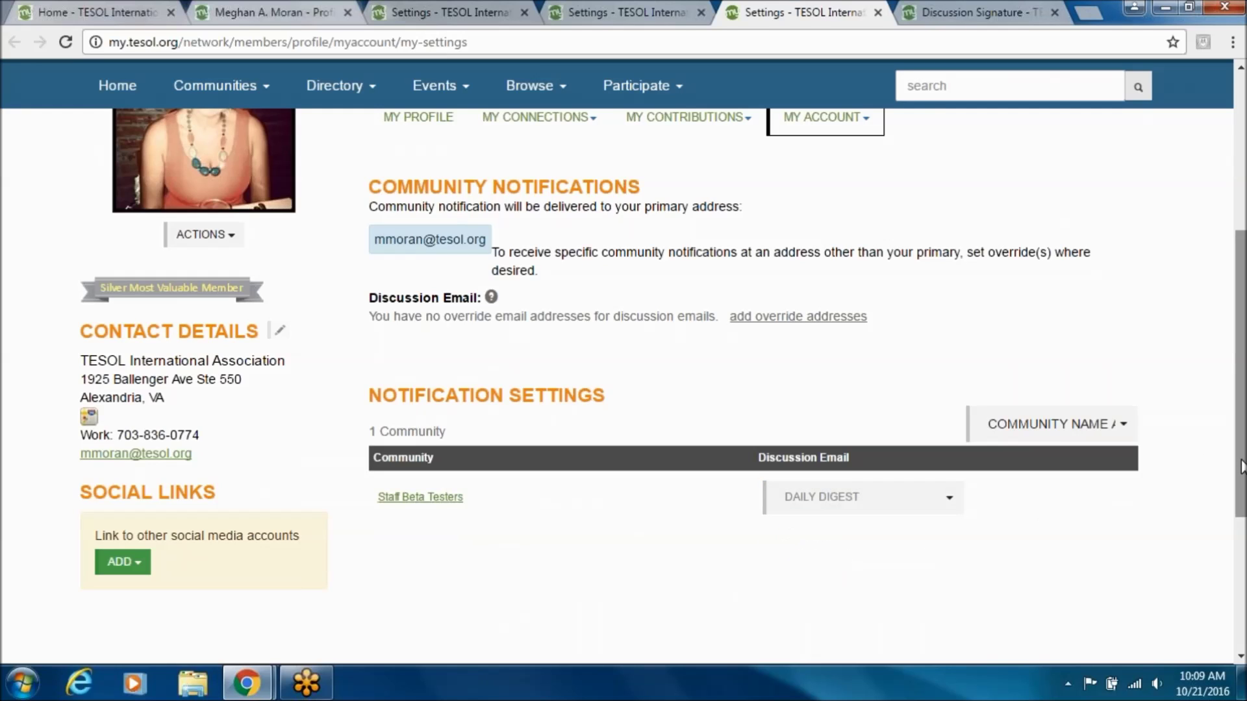
drag(1242, 466, 1243, 431)
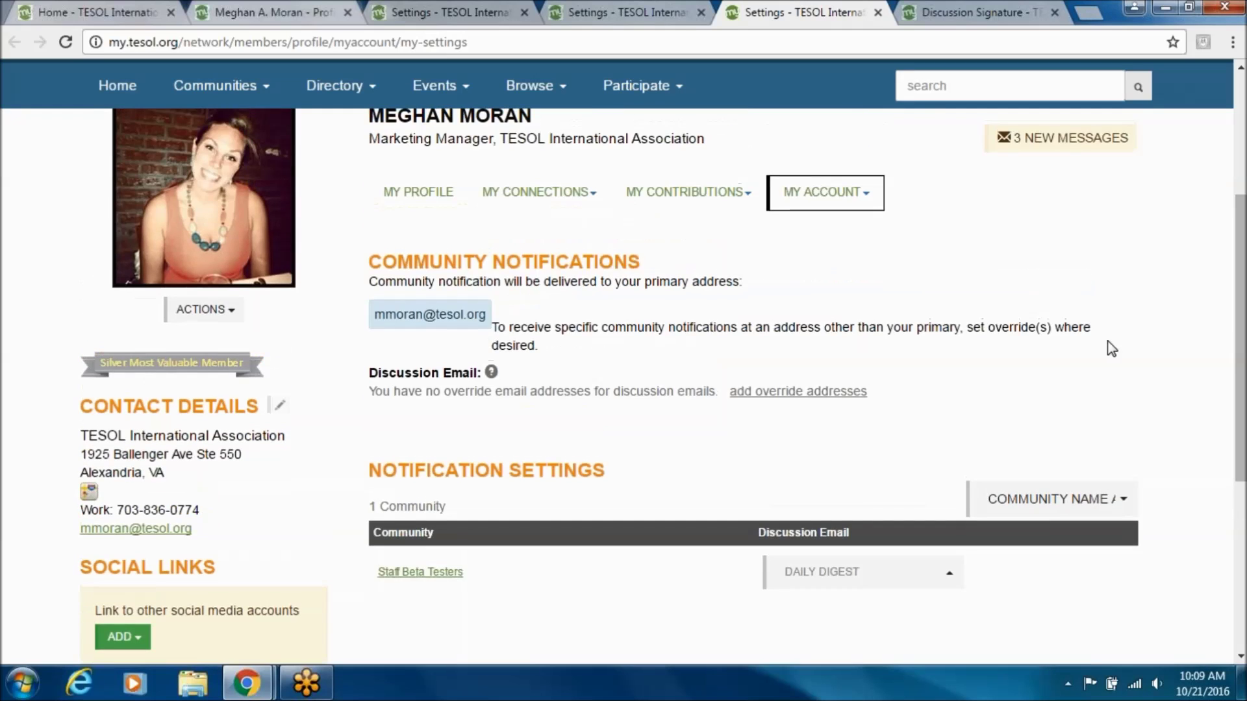
click(874, 203)
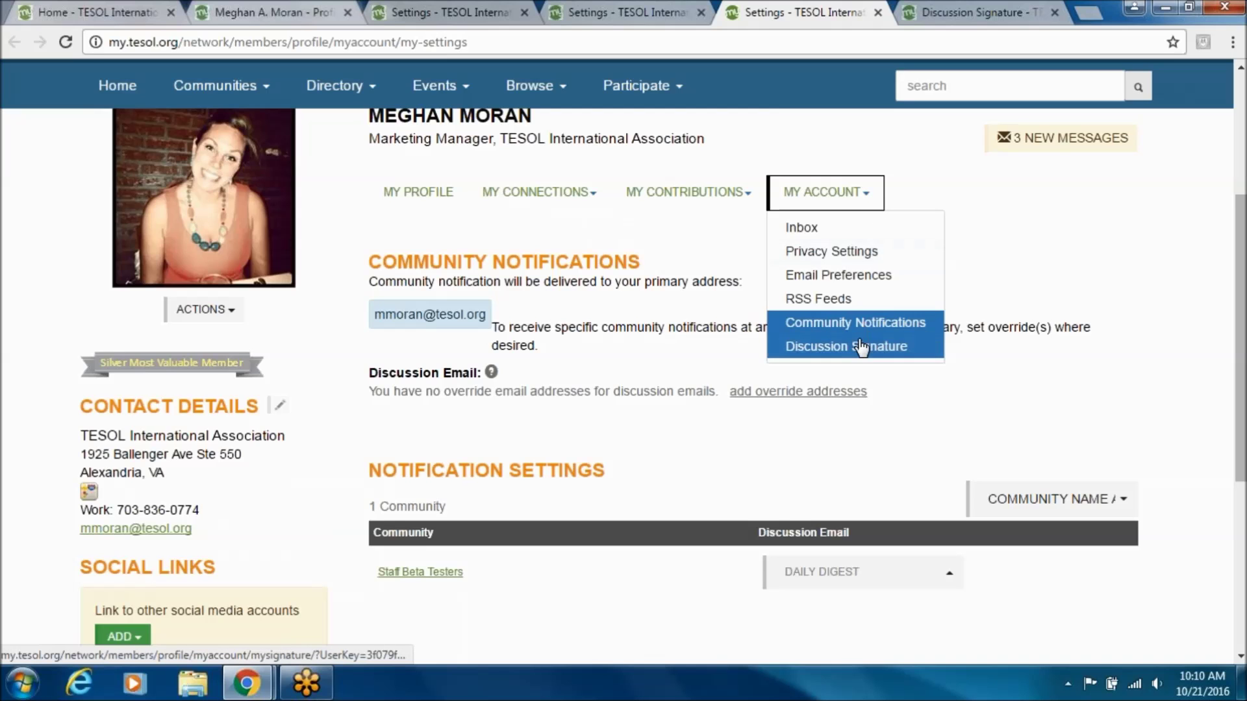
Open the Discussion Signature page with its default name, job title and company template
click(986, 12)
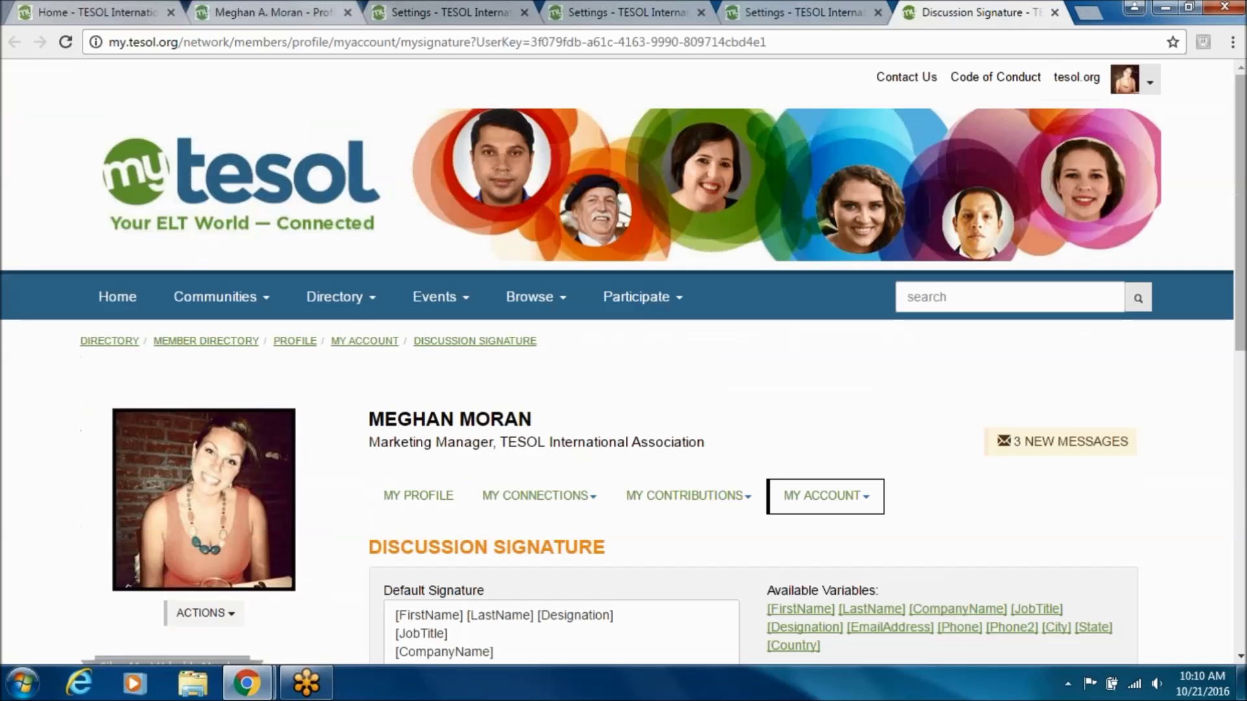
scroll(914, 369, down, 3)
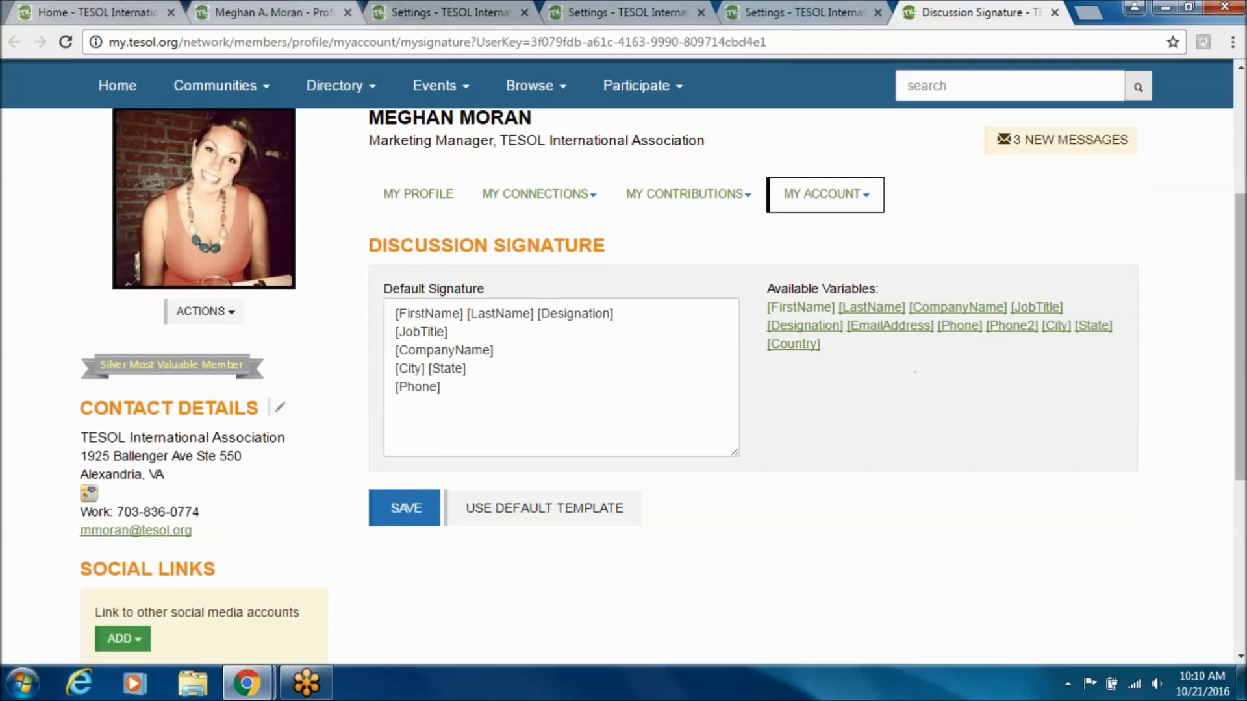